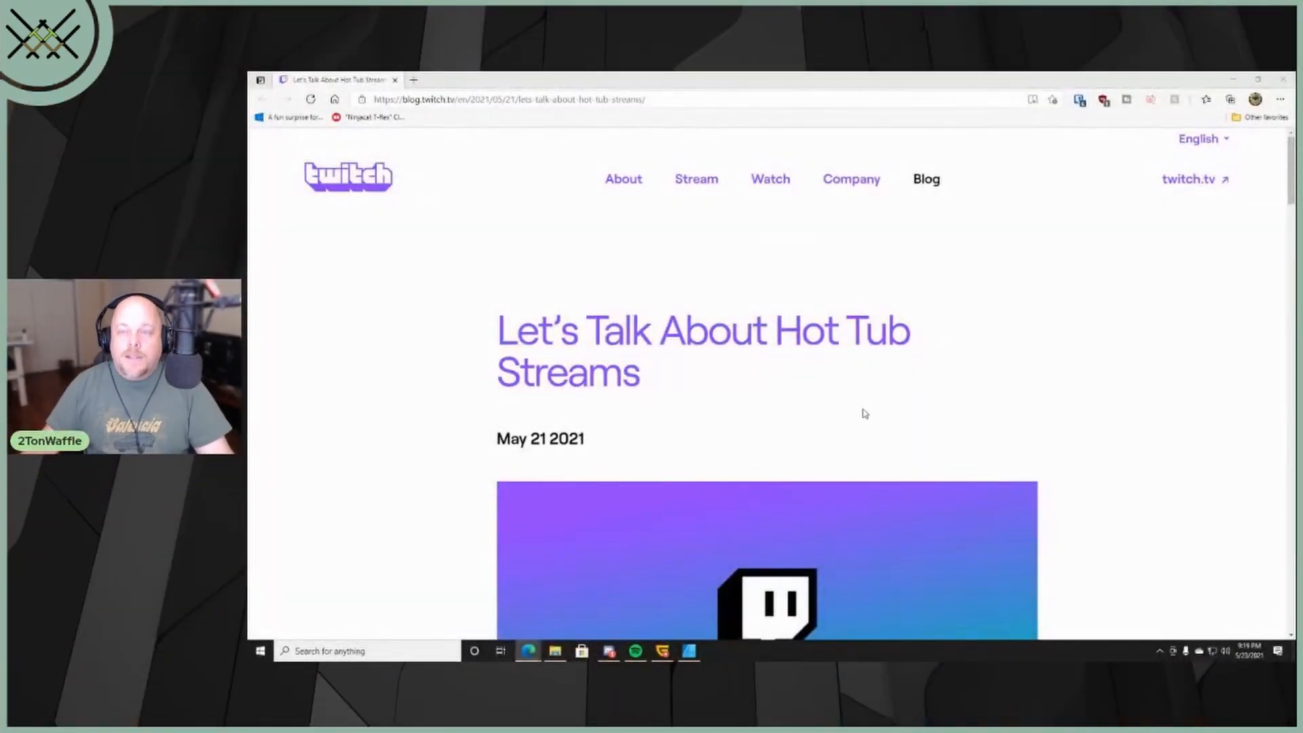
scroll(863, 412, down, 3)
scroll(863, 409, down, 1)
scroll(865, 408, down, 1)
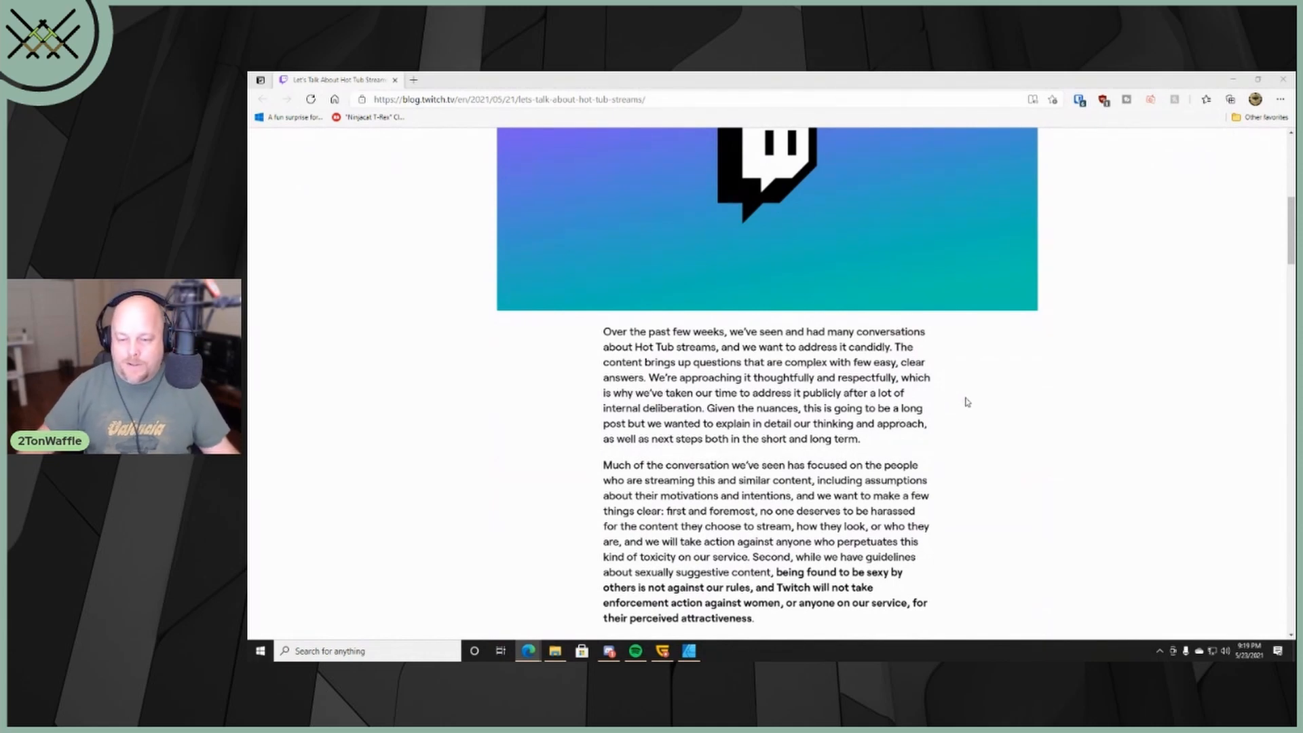
scroll(966, 402, up, 3)
scroll(965, 401, up, 2)
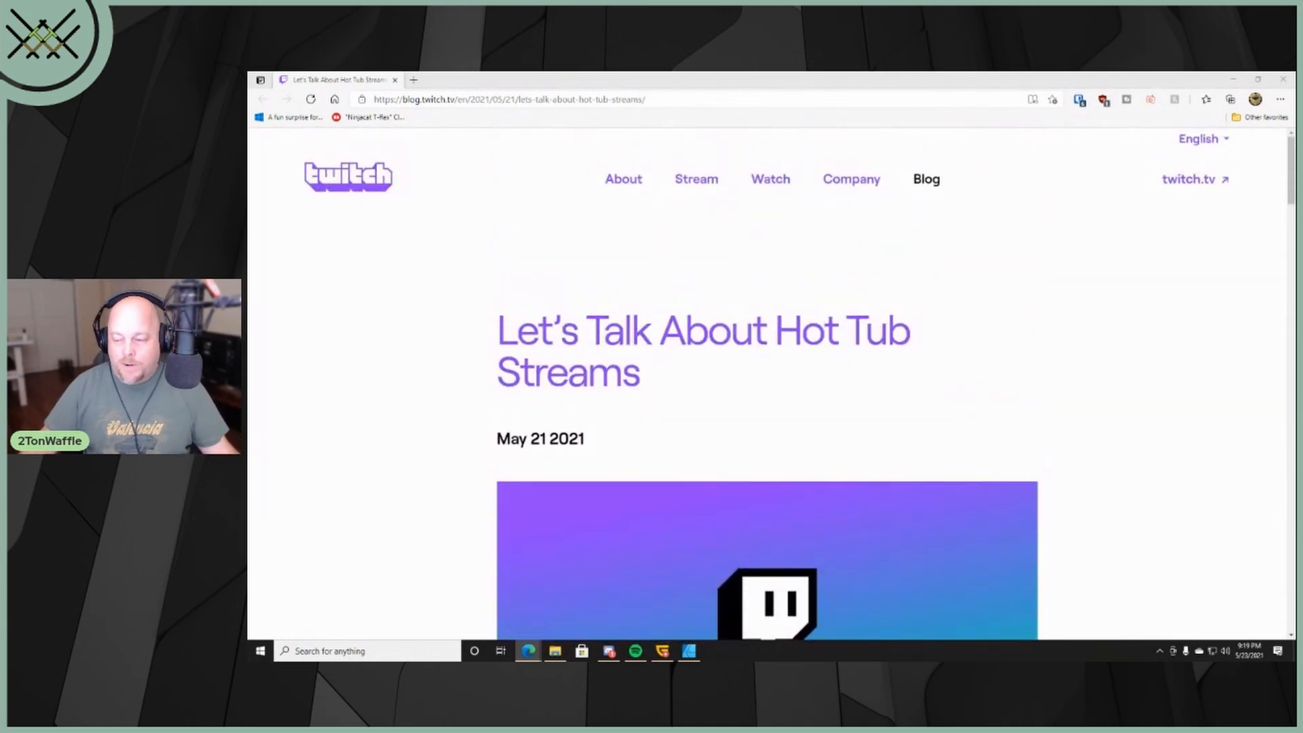
scroll(935, 414, down, 1)
scroll(934, 414, down, 2)
scroll(934, 414, up, 2)
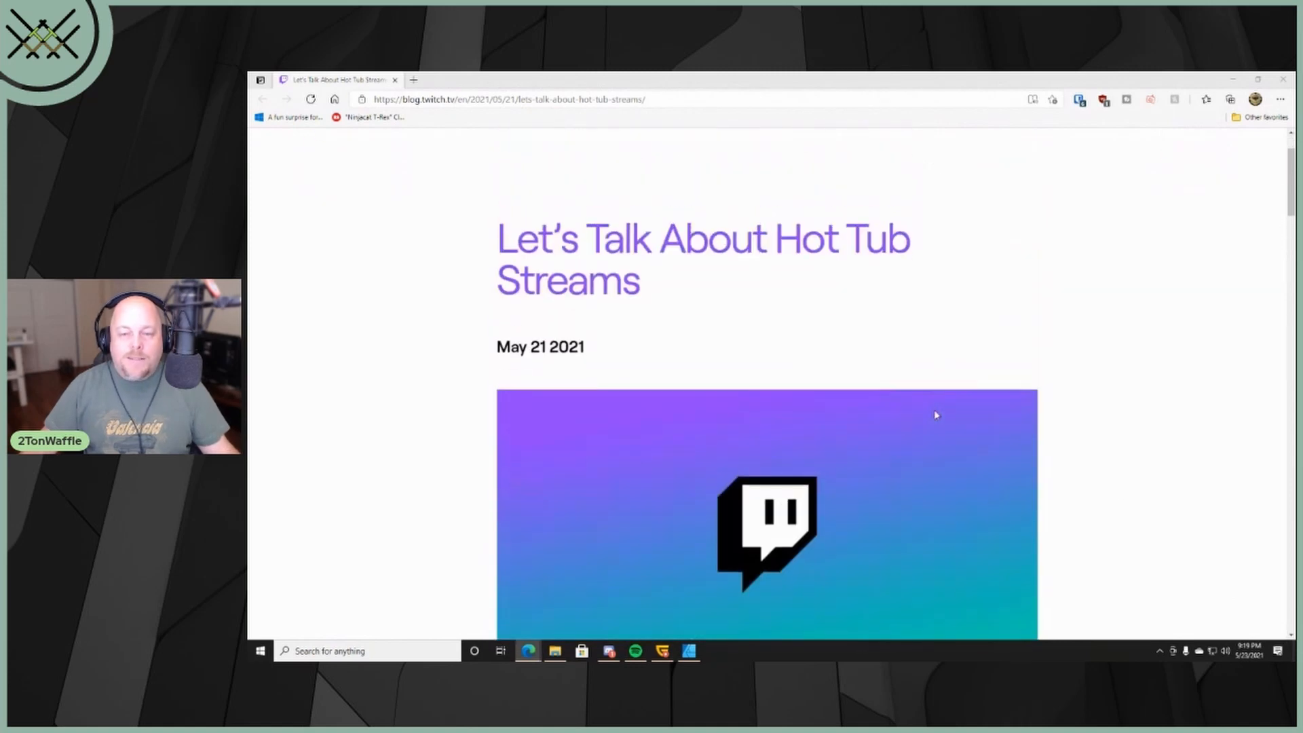
scroll(935, 414, down, 2)
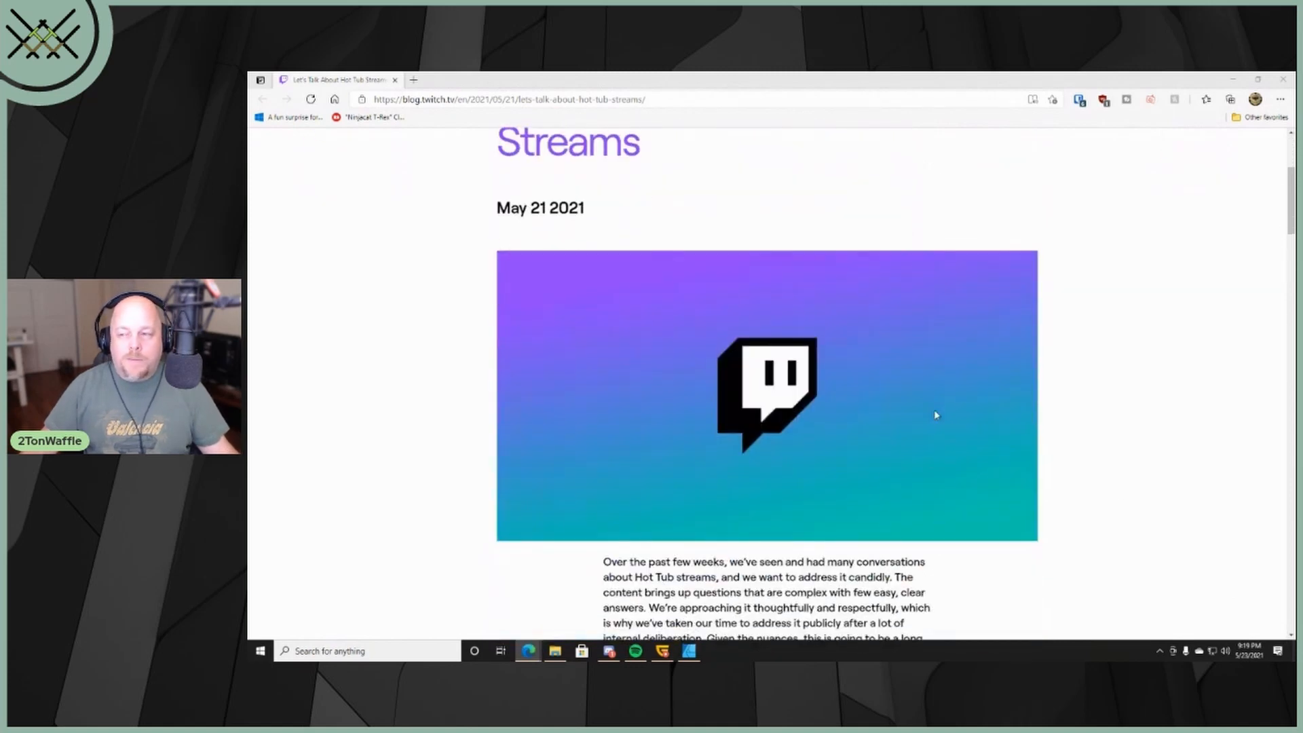
scroll(935, 413, down, 2)
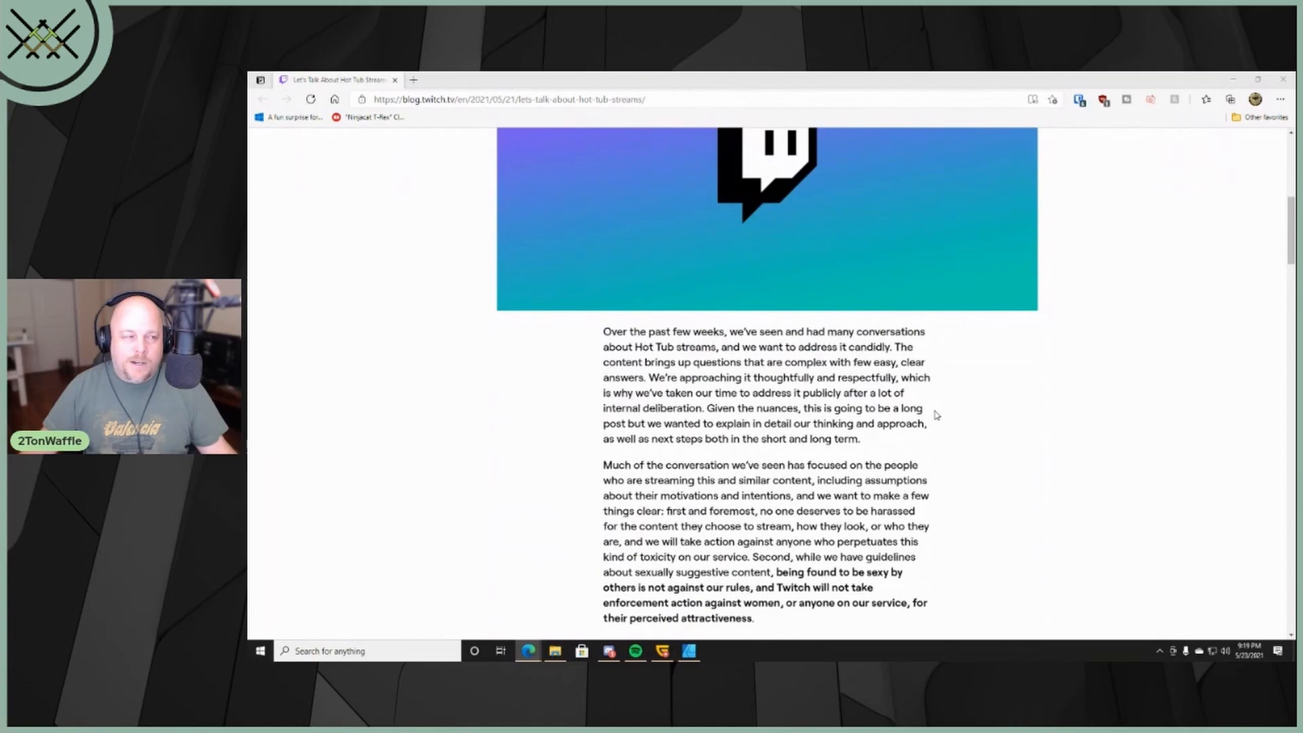
scroll(935, 414, down, 1)
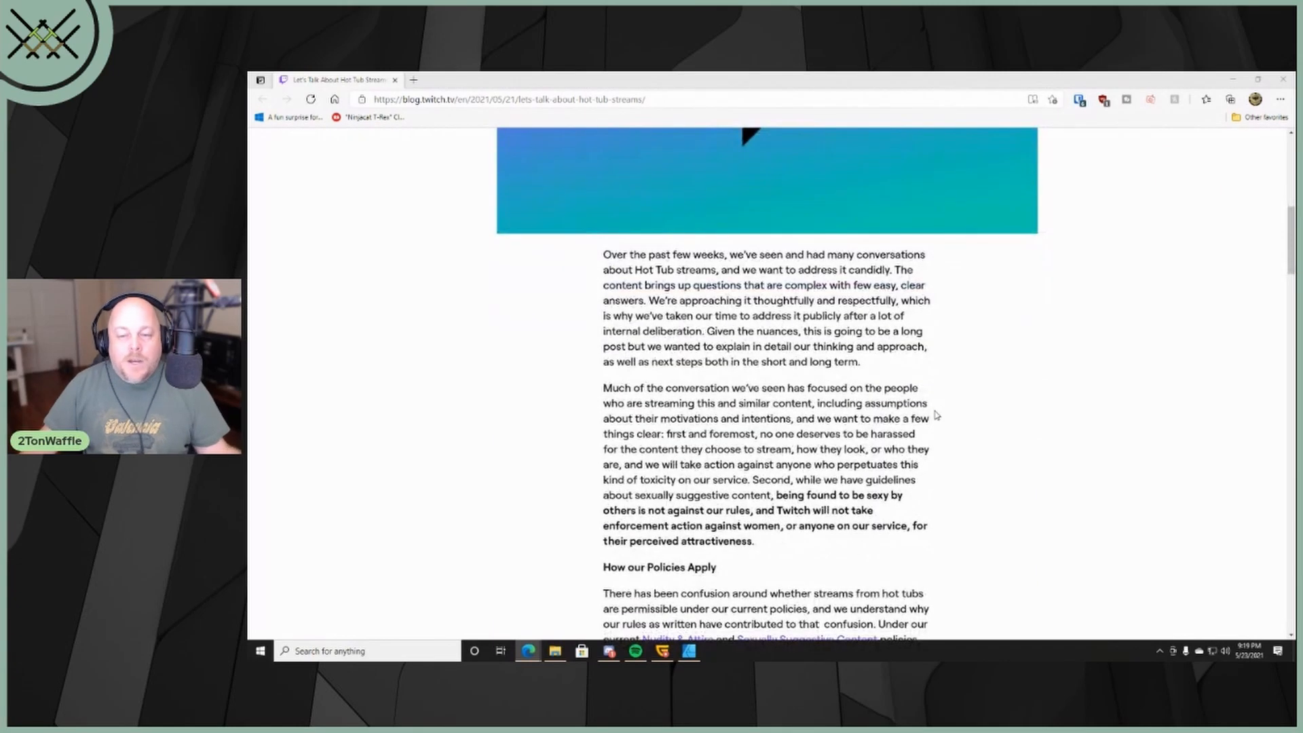
Start highlighting the opening paragraph about addressing Hot Tub streams candidly.
drag(604, 255, 710, 287)
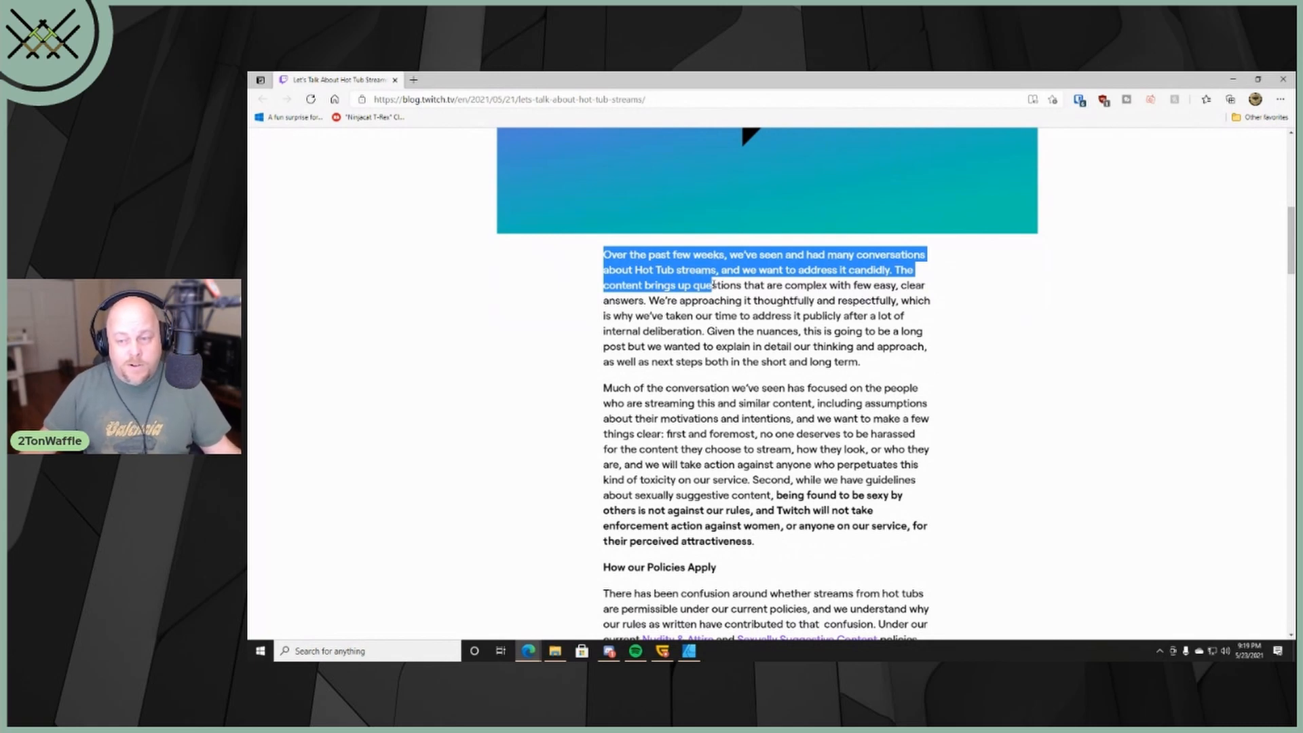
Extend the highlight through the rest of the opening paragraph into the second, then clear it.
drag(717, 285, 726, 301)
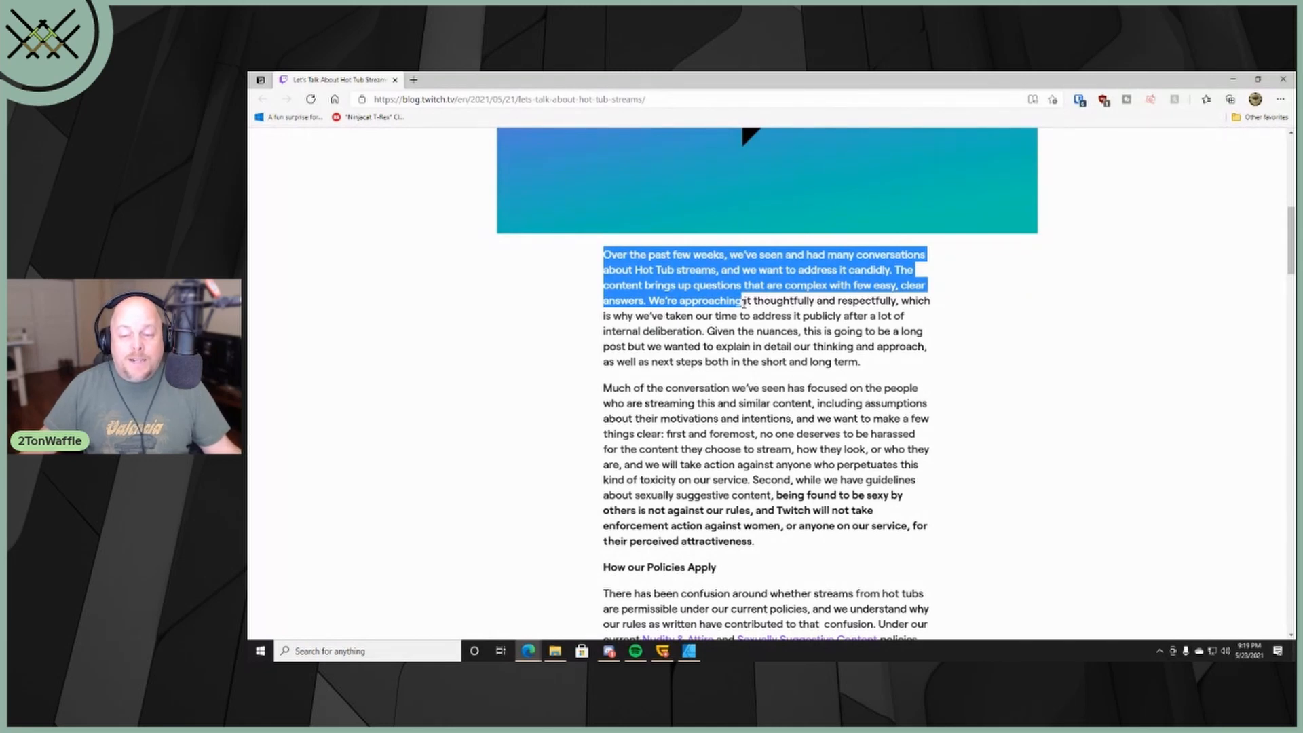
mouse_move(744, 301)
mouse_down()
mouse_move(663, 314)
mouse_move(753, 331)
mouse_up()
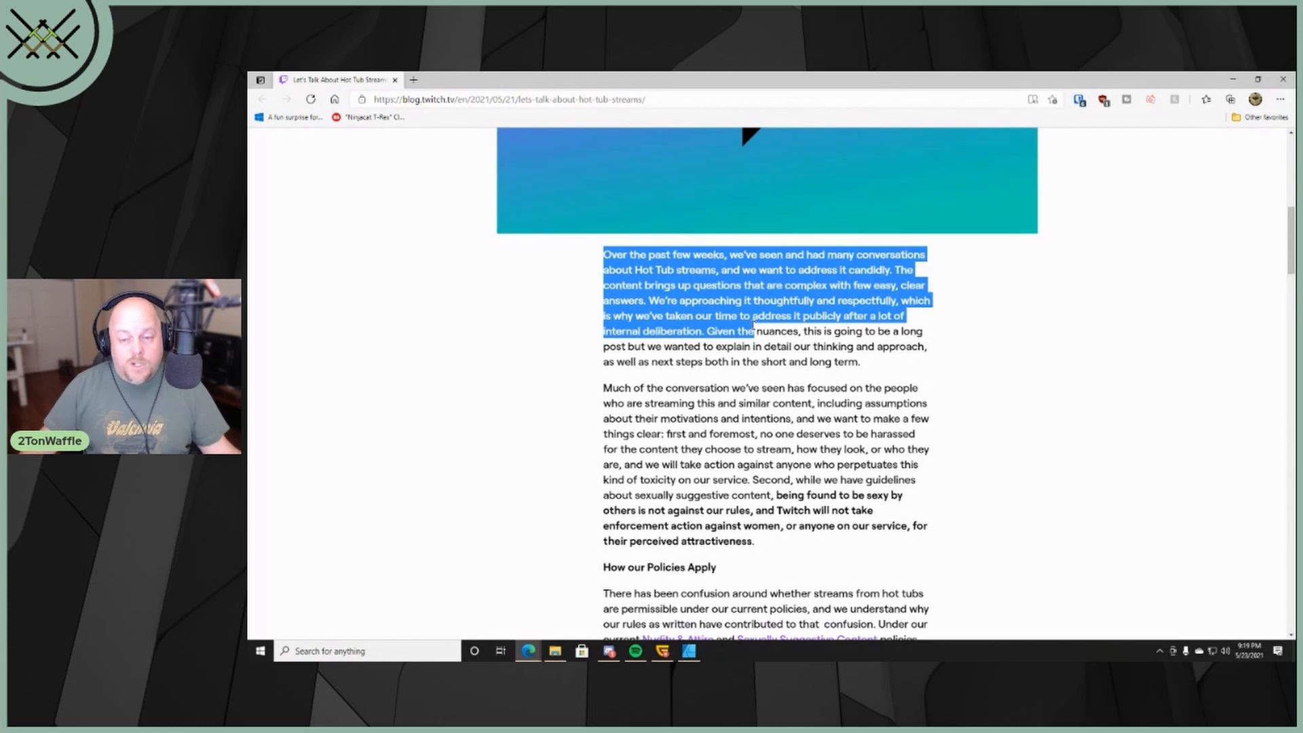
drag(754, 332, 754, 347)
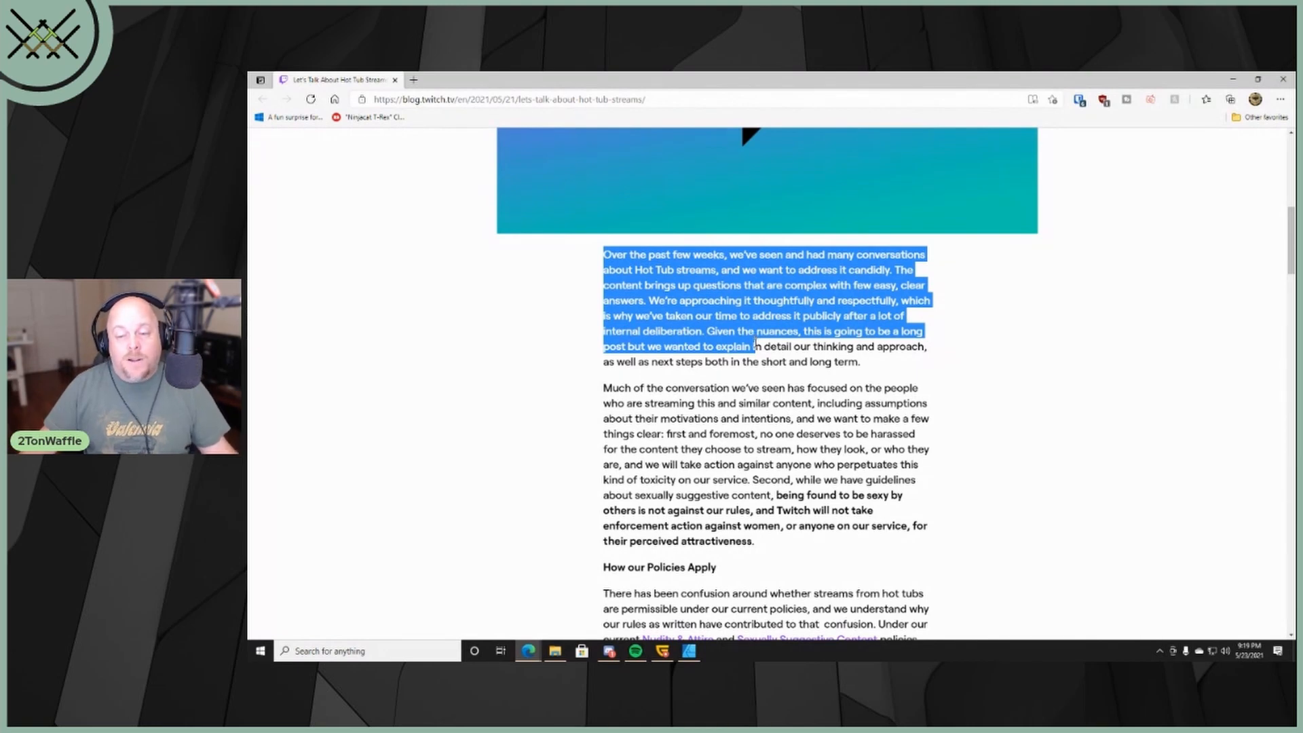
drag(754, 353, 754, 361)
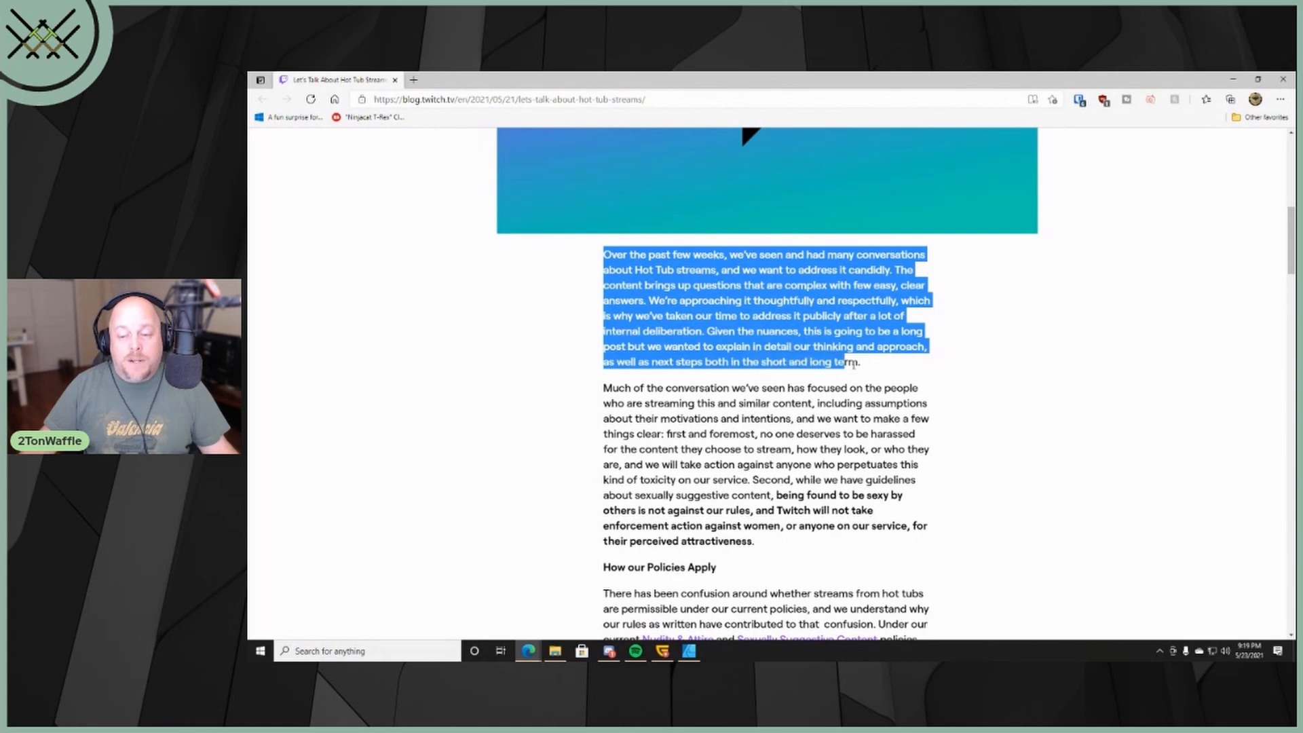
drag(885, 374, 888, 361)
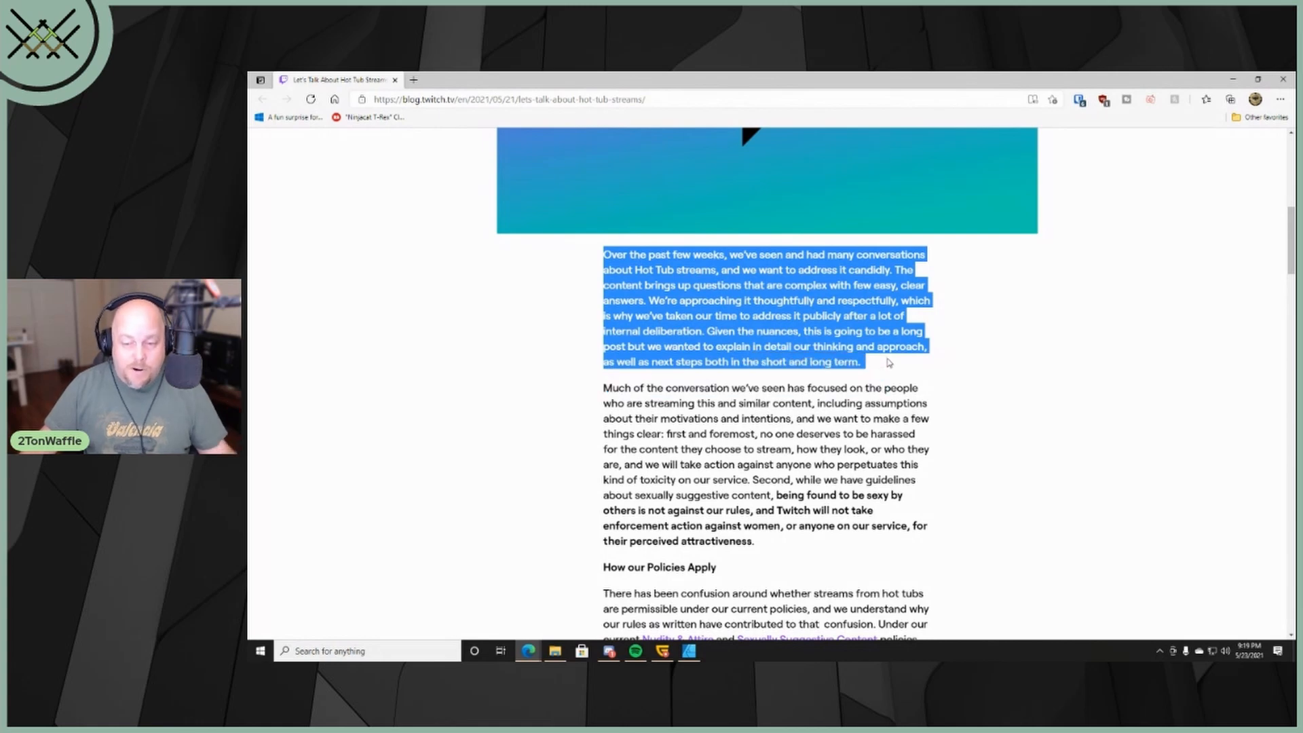
click(970, 305)
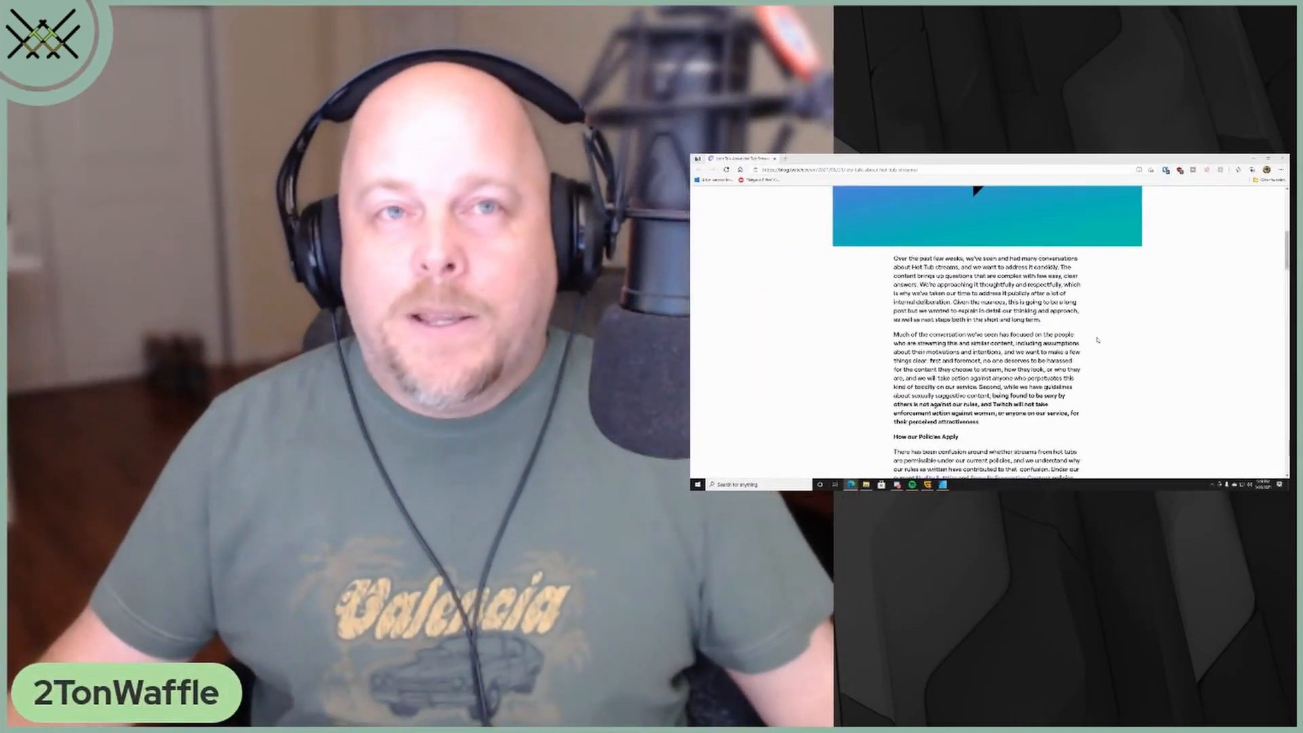
scroll(1097, 341, down, 3)
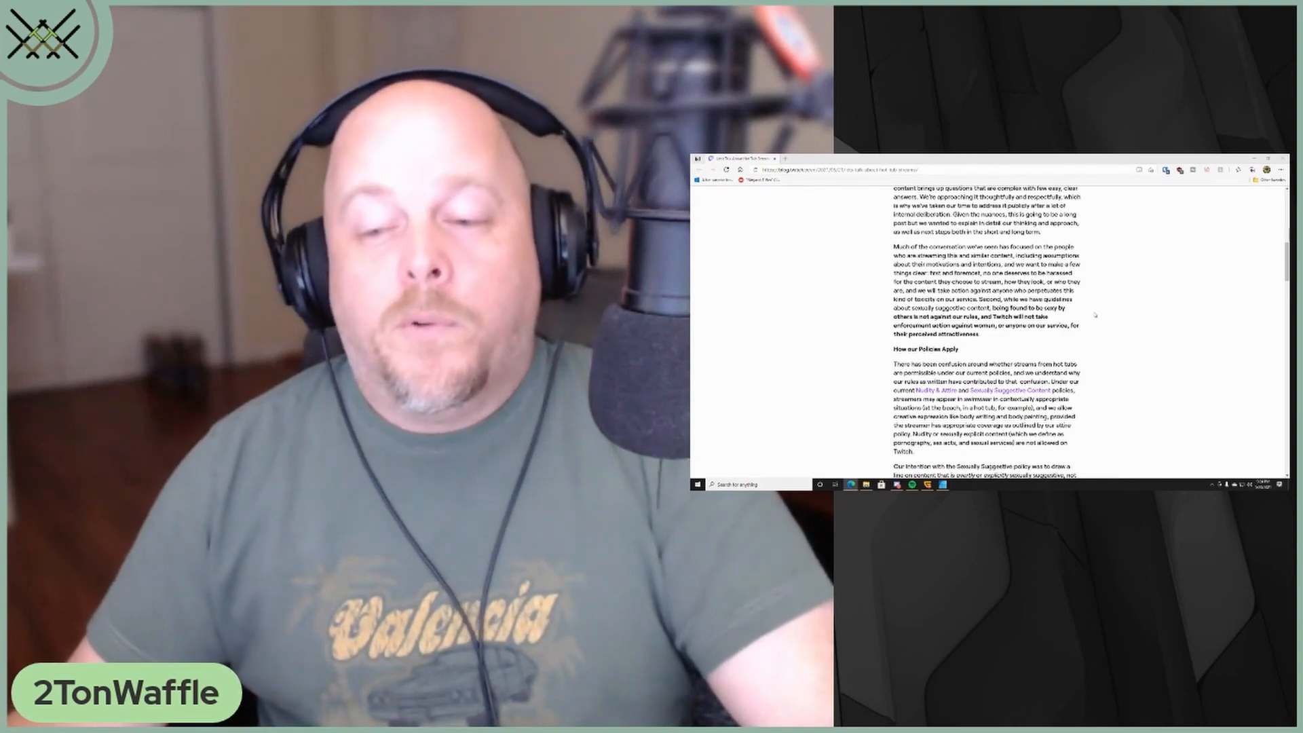
scroll(1095, 315, down, 2)
scroll(1083, 315, down, 2)
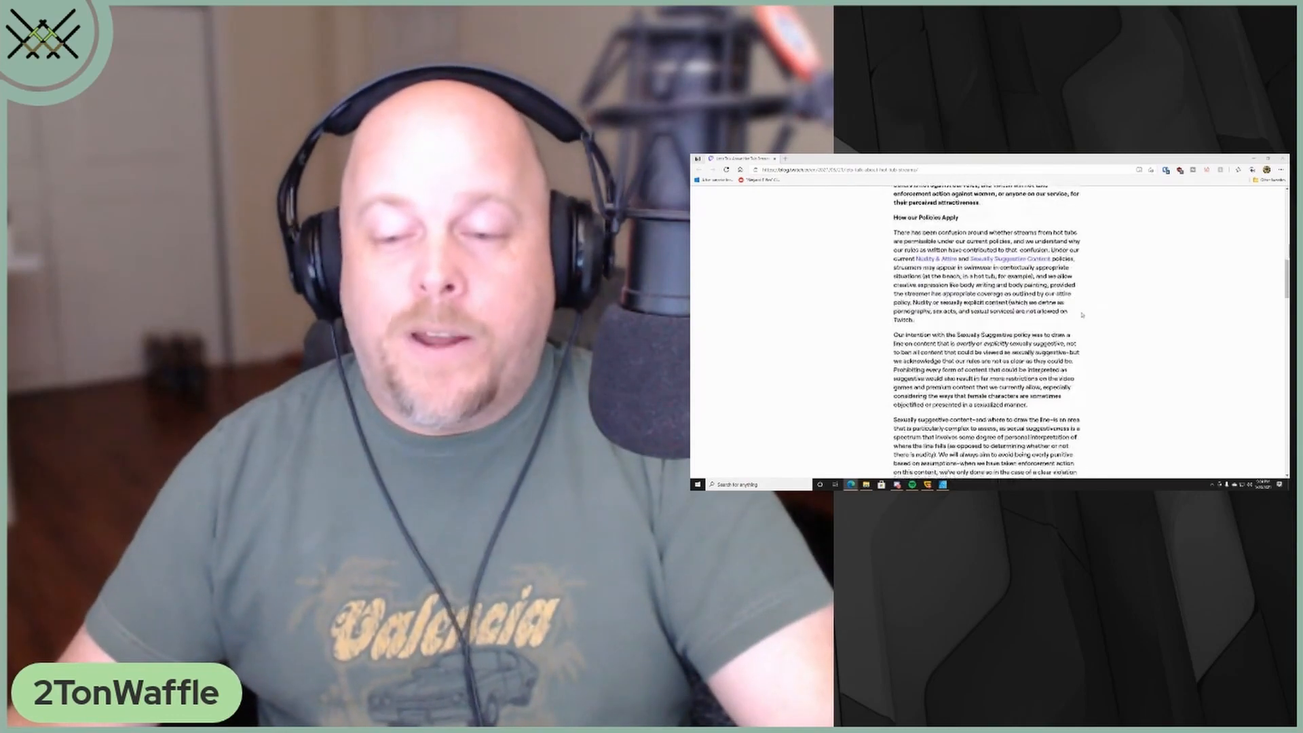
scroll(1079, 316, down, 2)
scroll(1086, 316, down, 2)
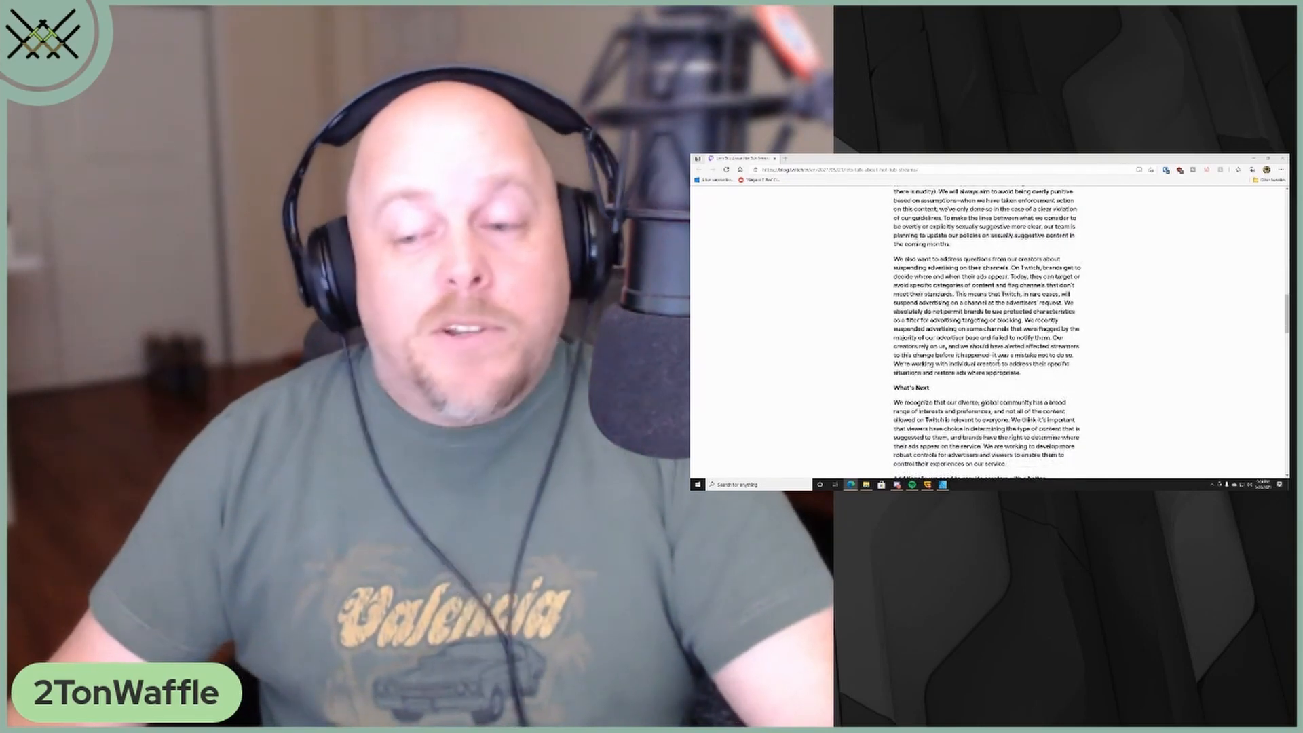
Highlight the sentences on working with individual creators and alerting affected streamers.
drag(990, 355, 1023, 364)
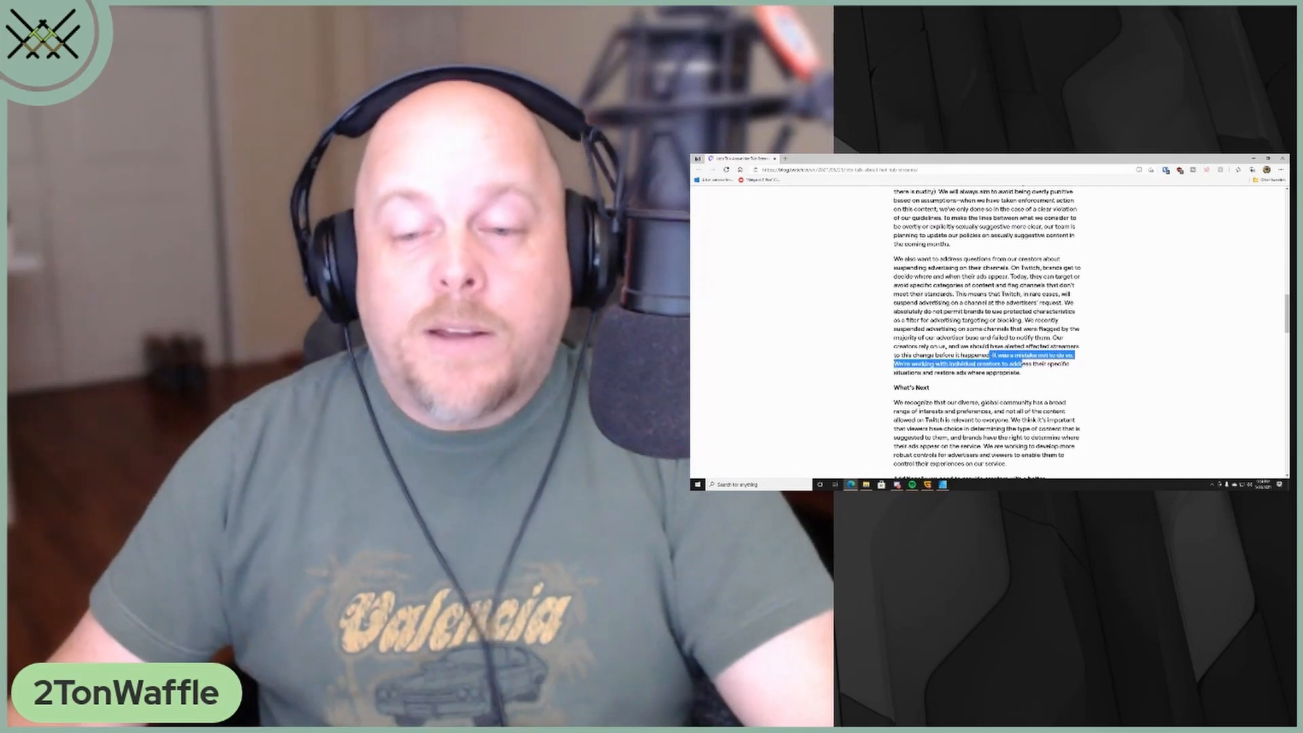
drag(1054, 337, 1072, 355)
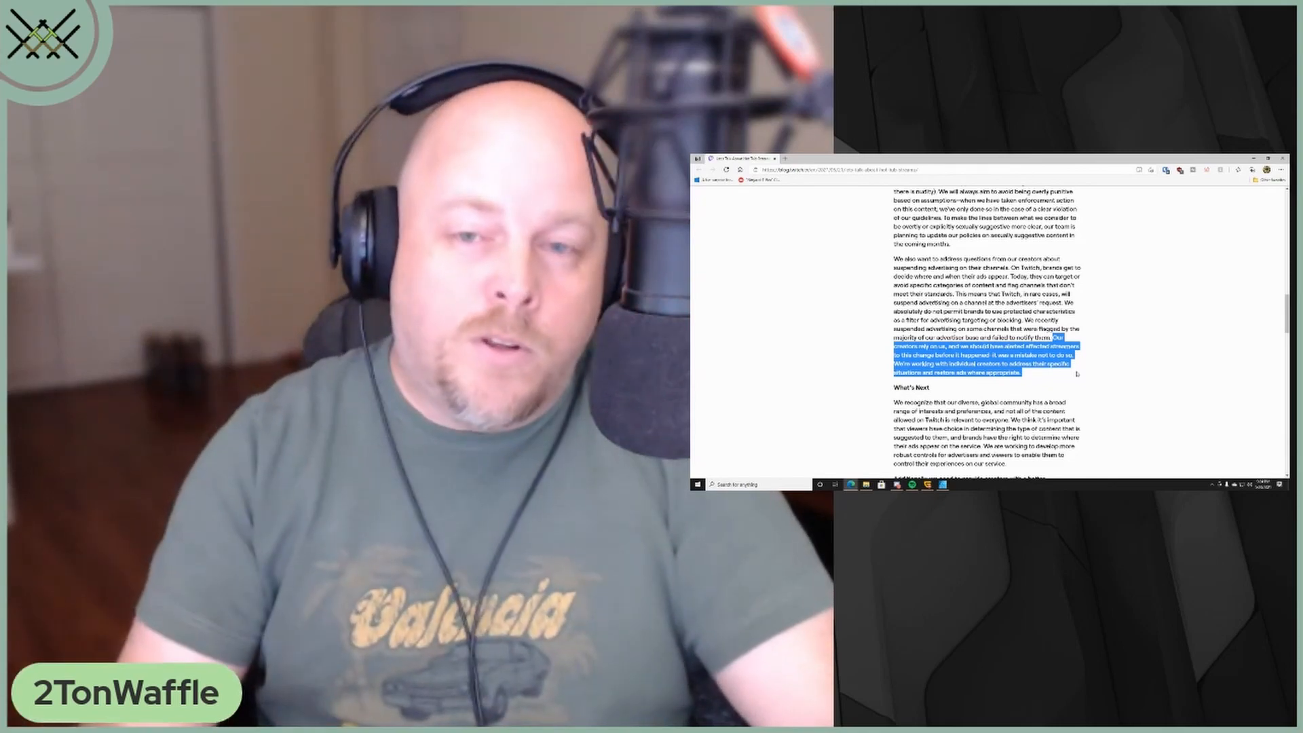
scroll(1076, 374, down, 3)
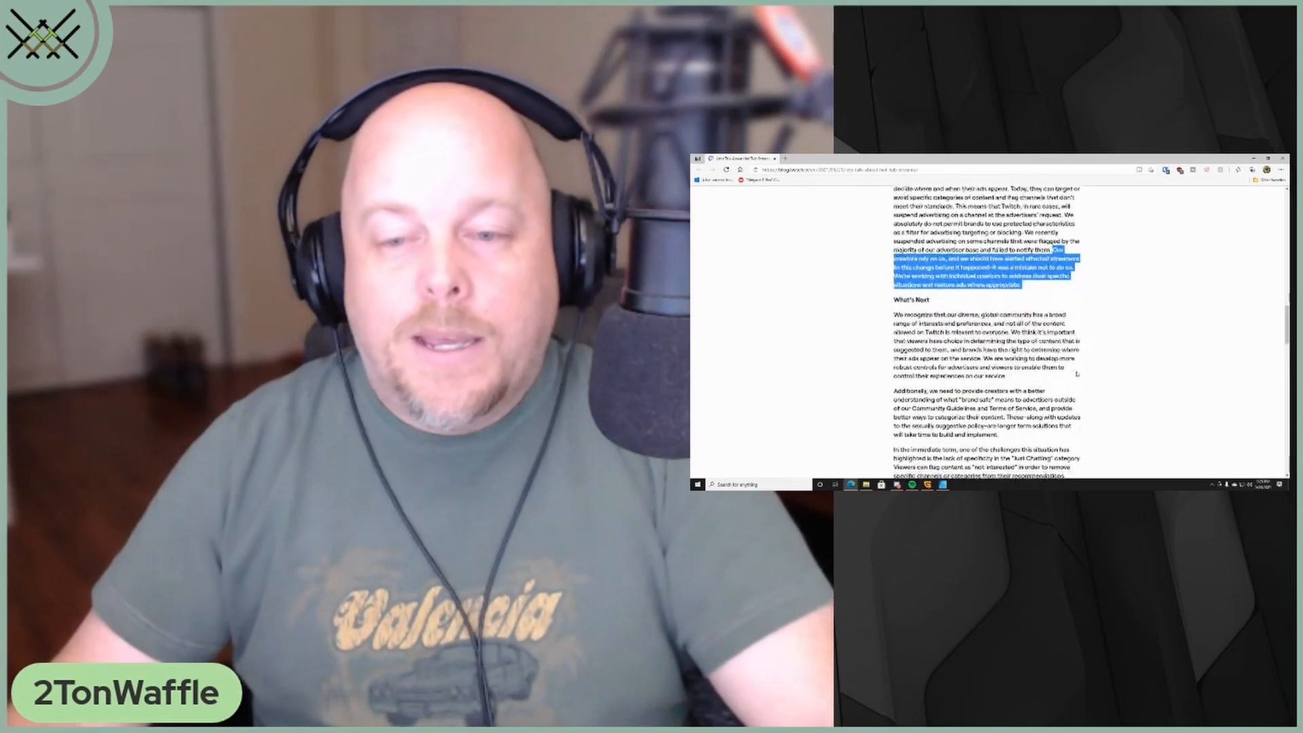
scroll(1076, 374, down, 3)
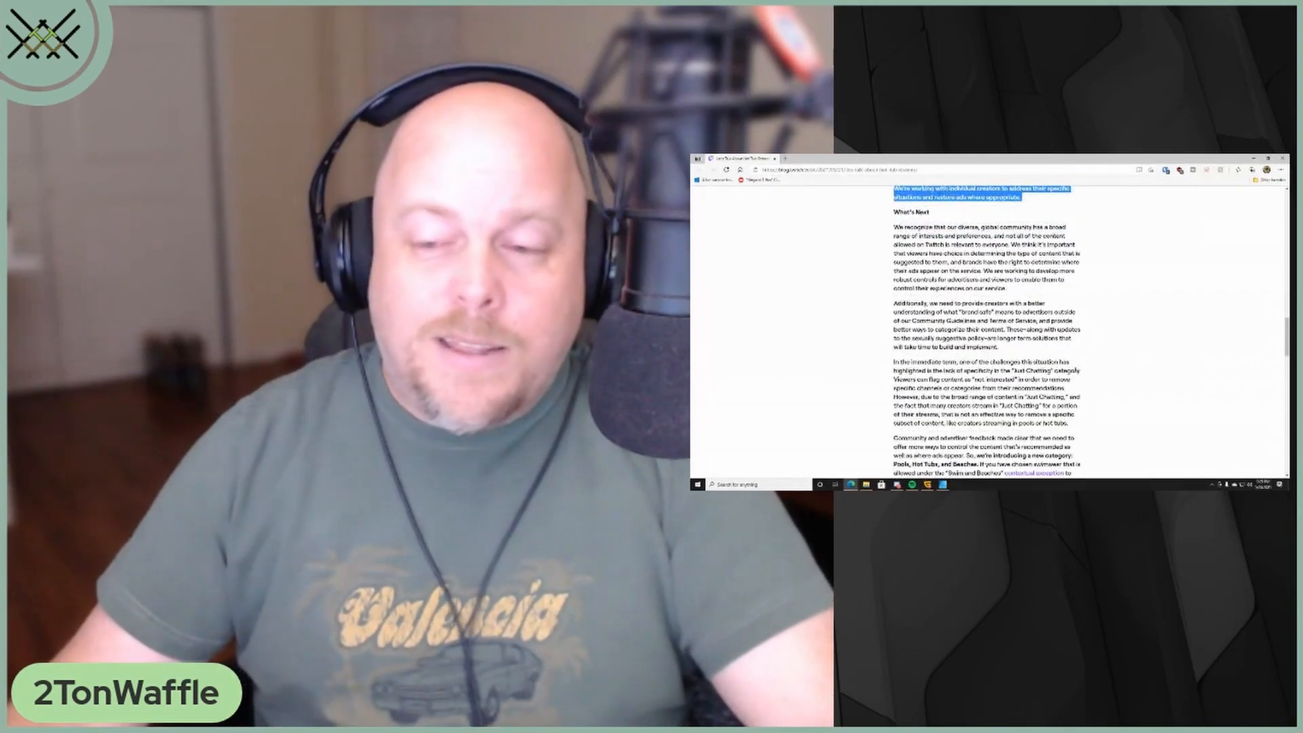
scroll(1087, 367, down, 3)
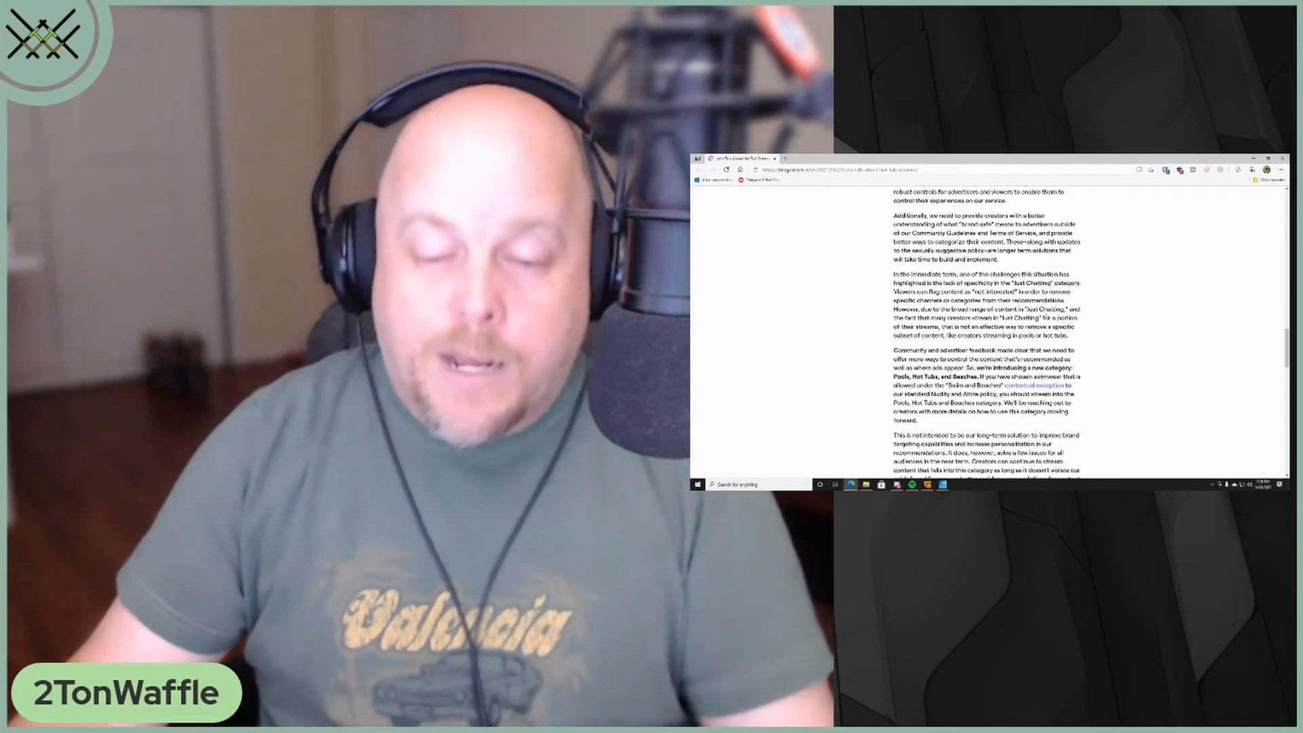
scroll(987, 331, down, 2)
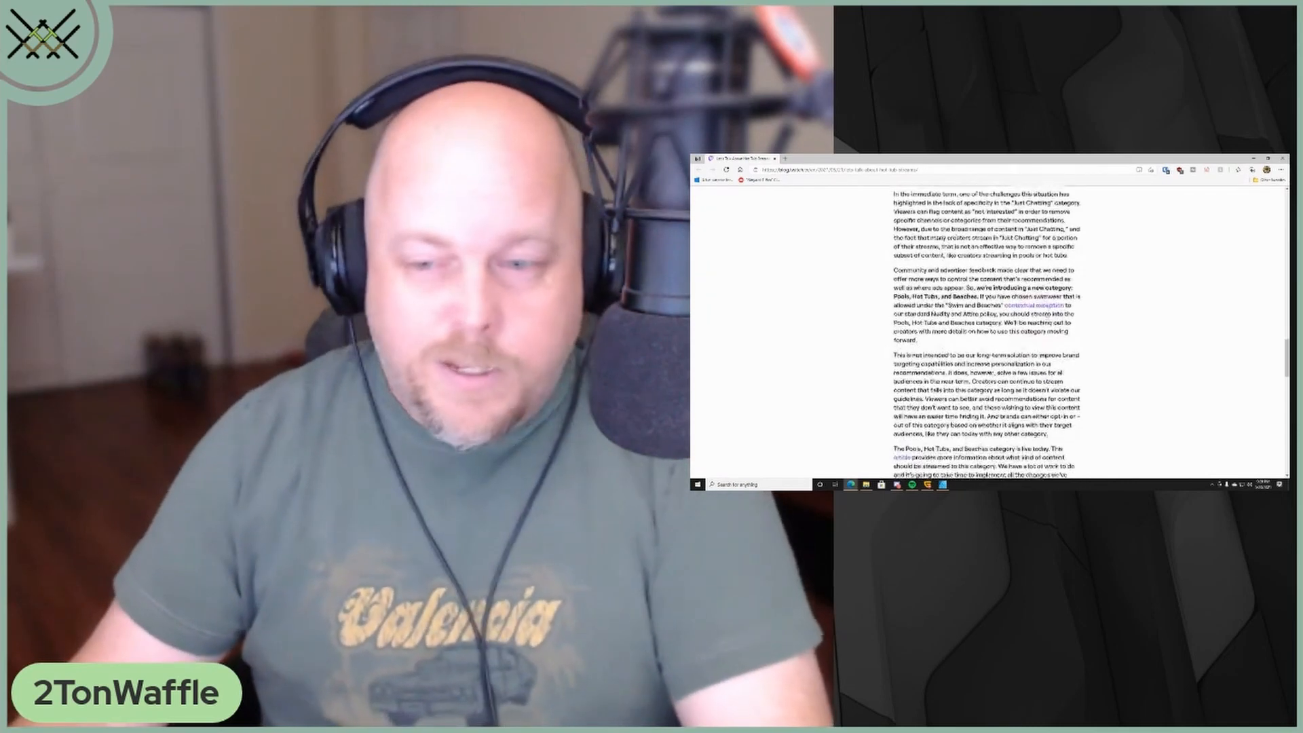
scroll(987, 331, down, 1)
scroll(987, 331, down, 1)
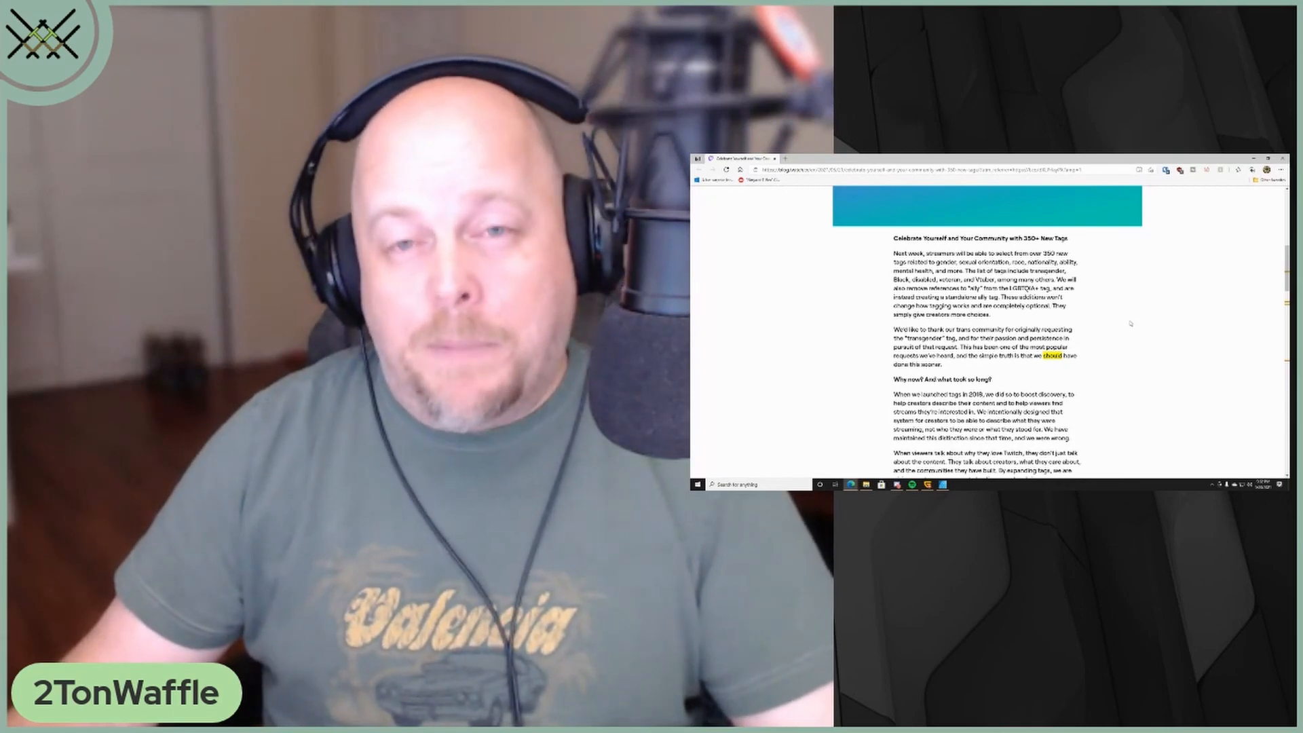
scroll(1130, 324, down, 1)
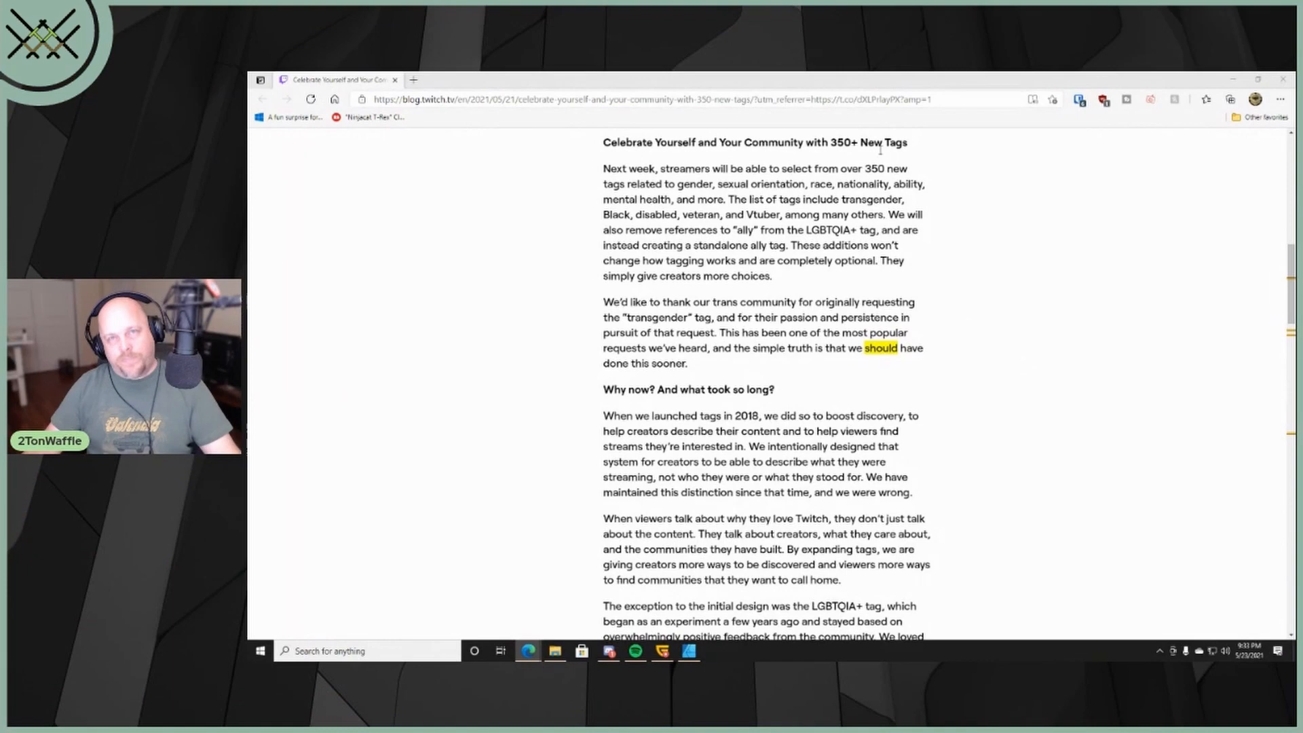
Highlight the paragraph announcing over 350 new tags, from "Next week" to "more choices.".
mouse_move(602, 167)
mouse_down()
mouse_move(800, 261)
mouse_move(811, 286)
mouse_up()
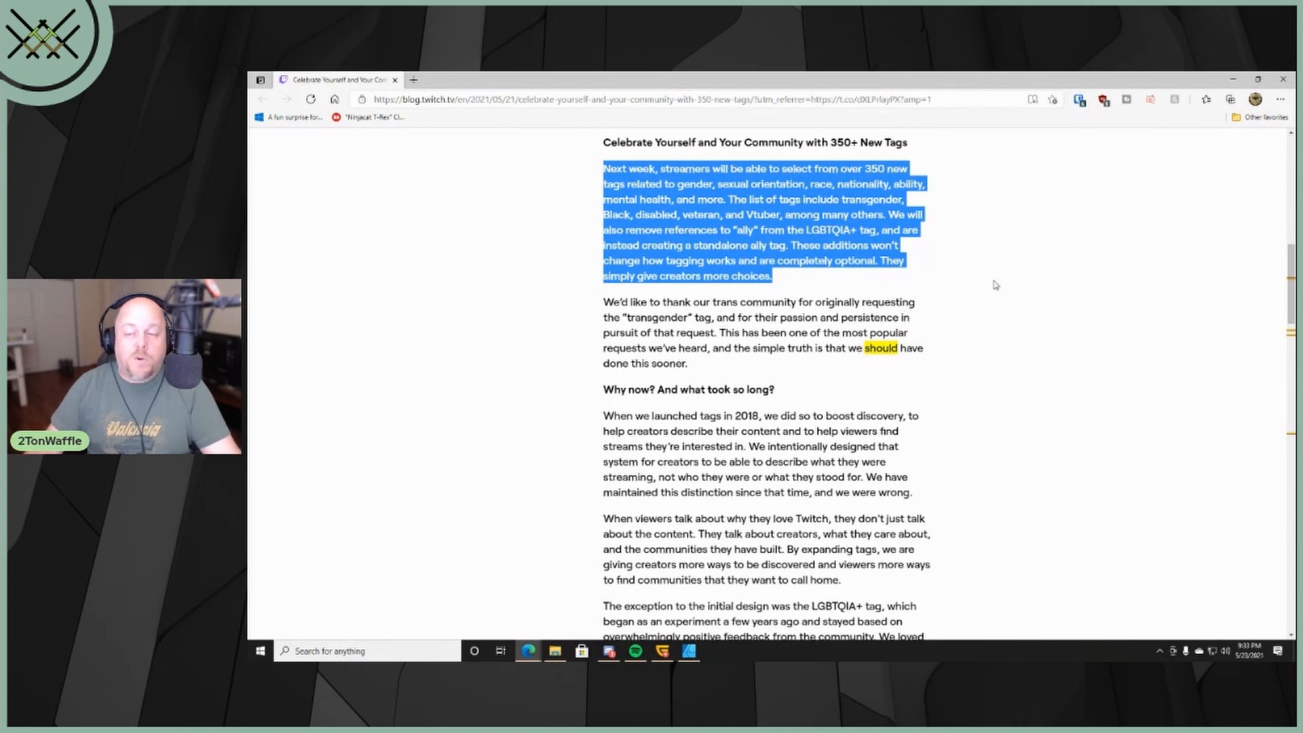
Clear the highlight from the 350-new-tags opening paragraph.
click(953, 269)
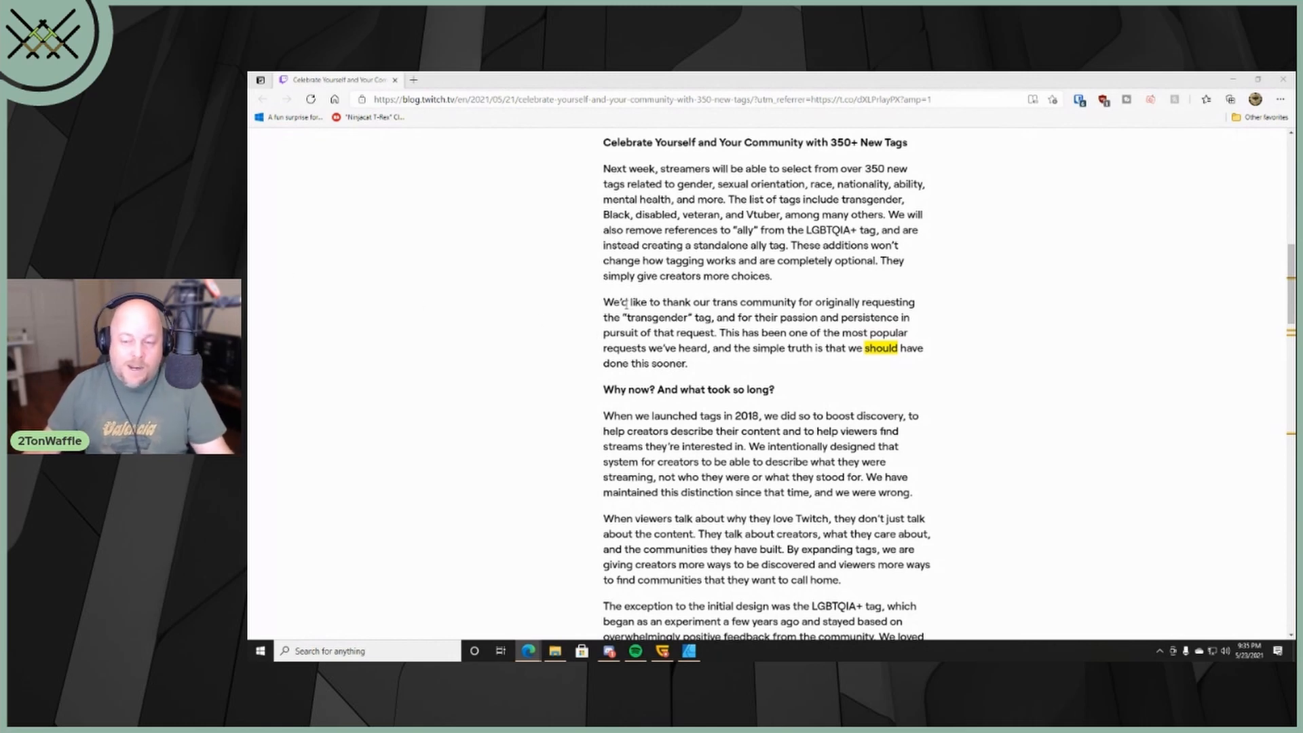
scroll(564, 303, down, 3)
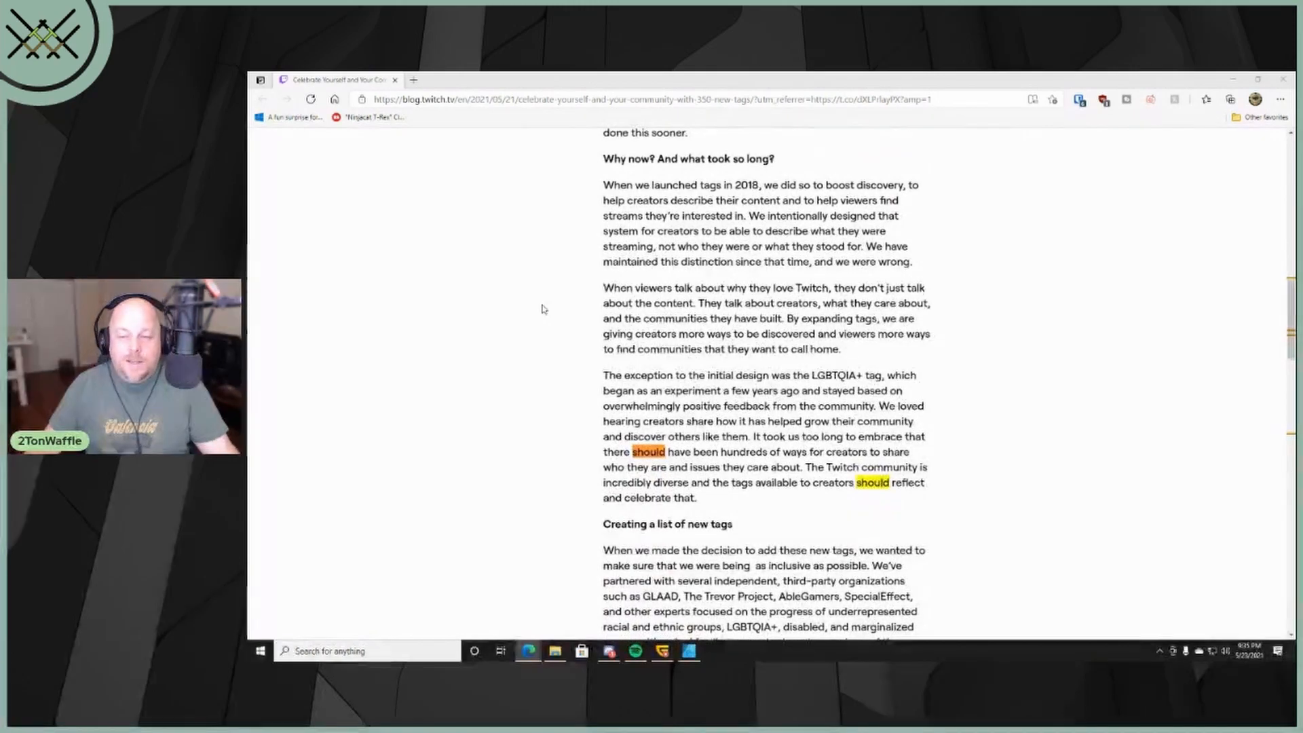
scroll(542, 309, down, 2)
scroll(543, 308, down, 2)
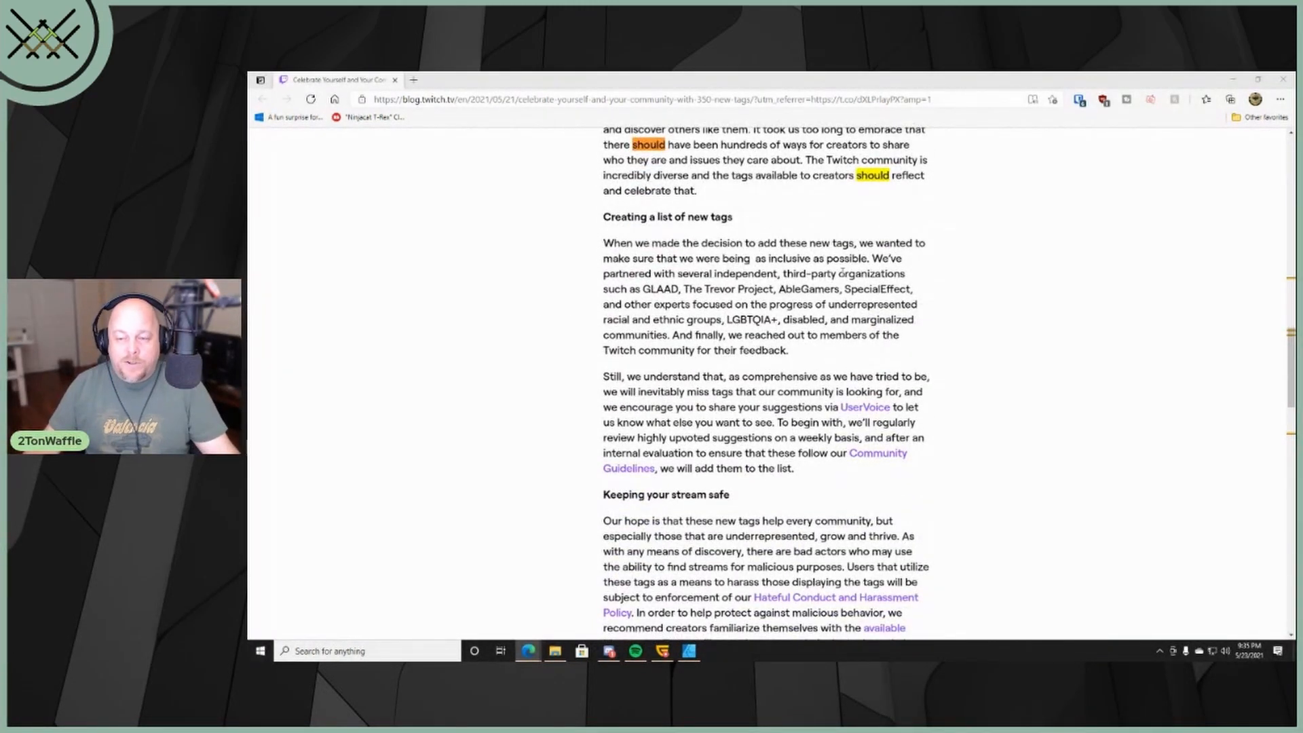
scroll(736, 353, down, 1)
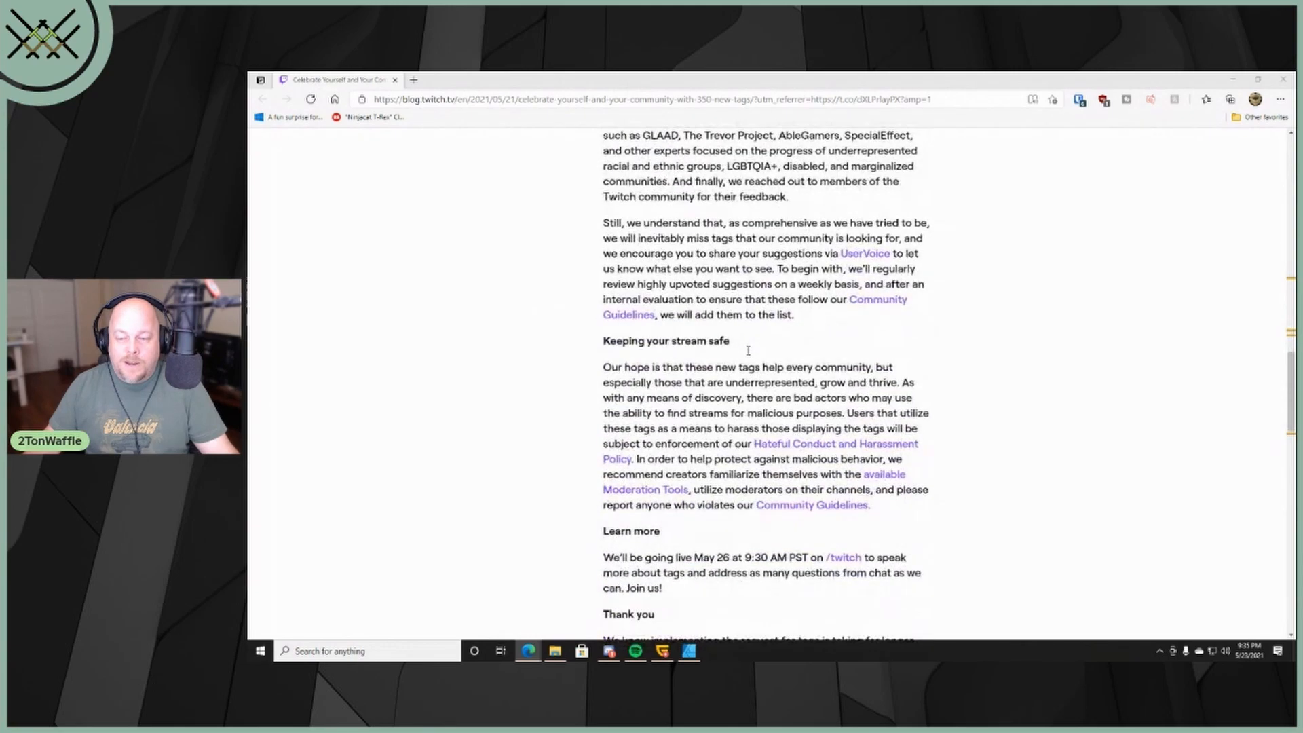
scroll(743, 352, down, 1)
scroll(749, 351, down, 2)
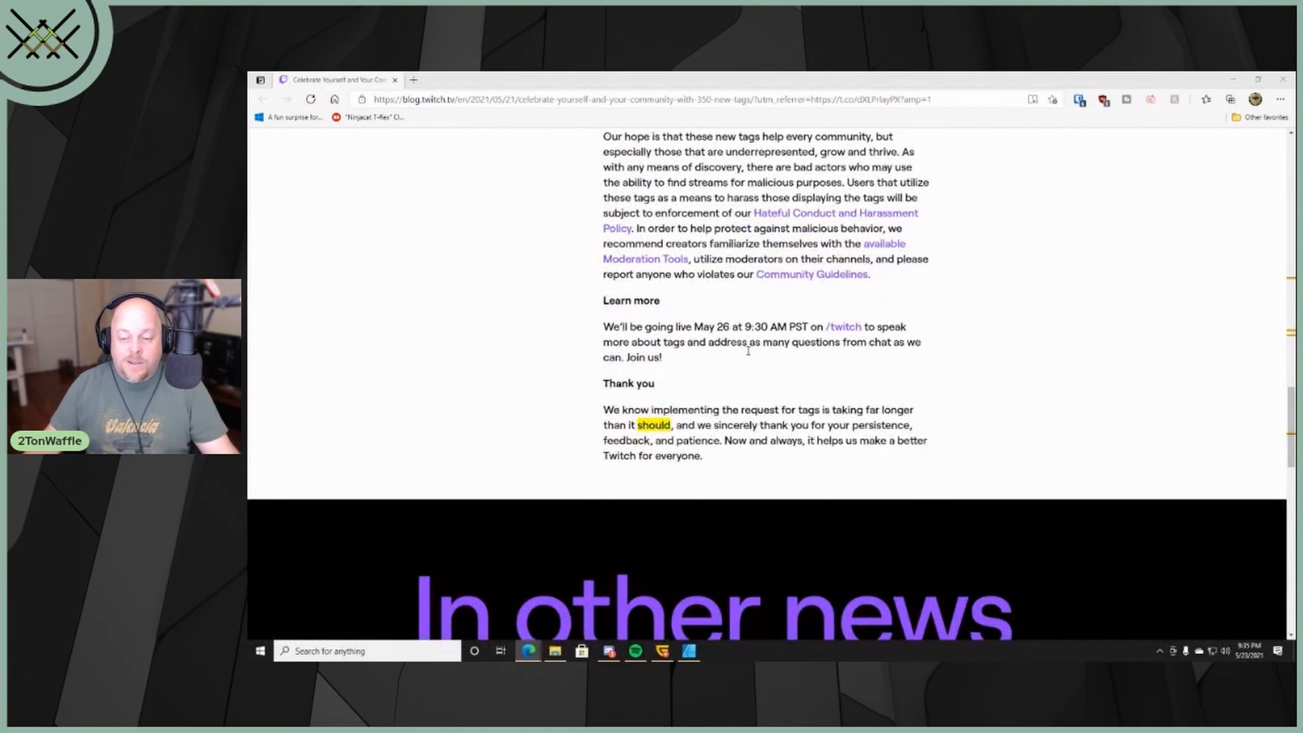
scroll(748, 351, up, 2)
scroll(748, 351, up, 2)
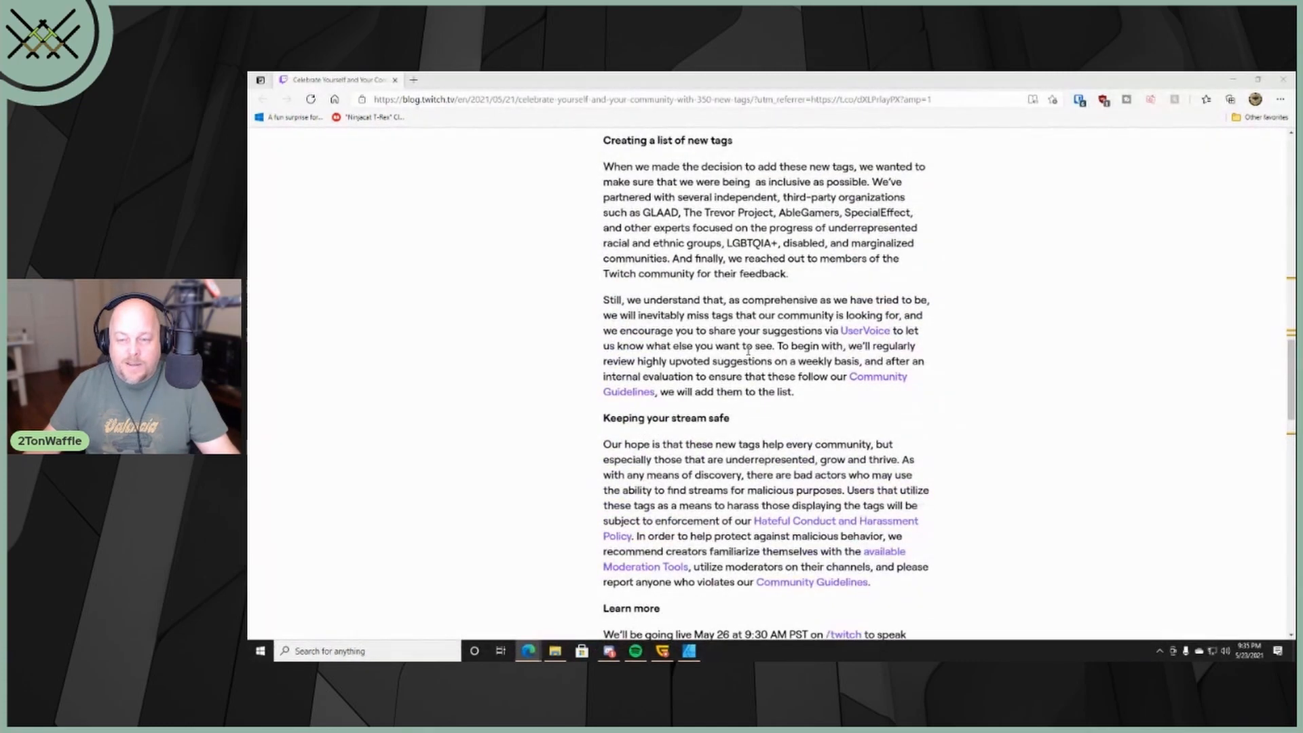
scroll(748, 352, up, 2)
scroll(747, 350, up, 1)
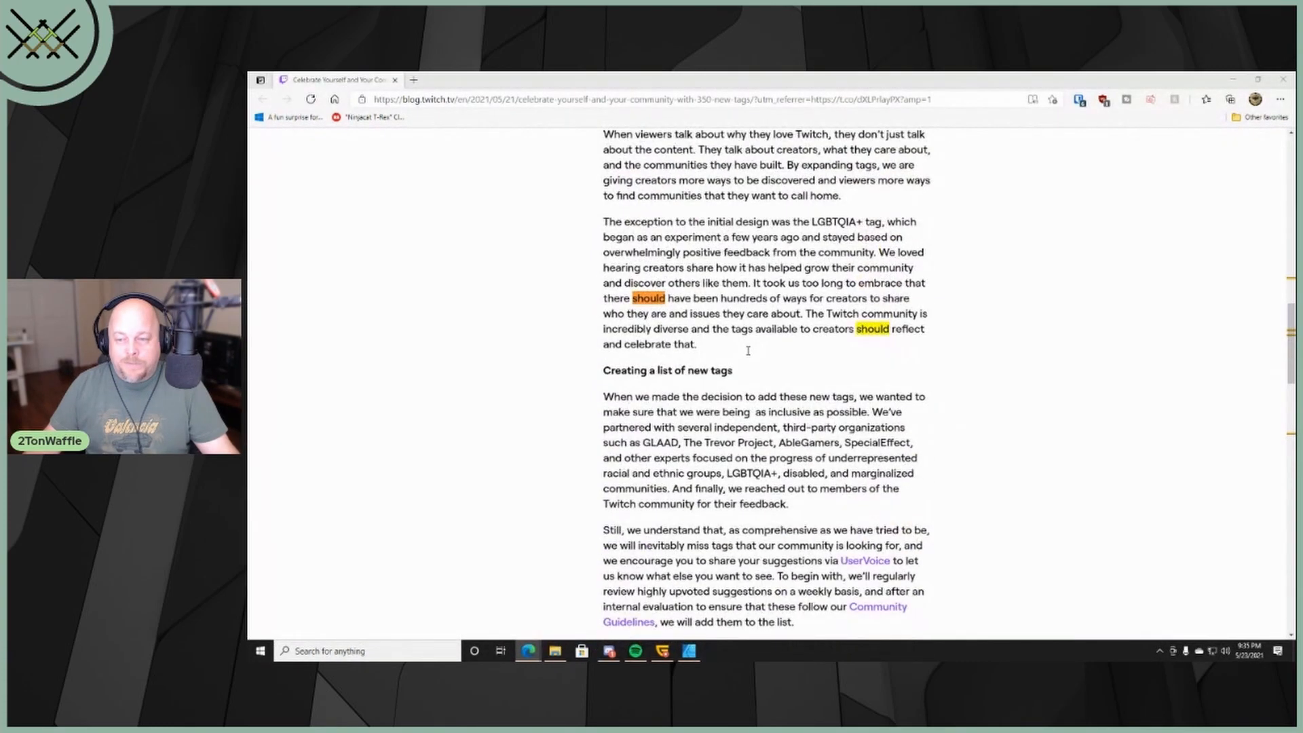
scroll(748, 351, up, 1)
scroll(748, 351, up, 2)
scroll(748, 351, up, 1)
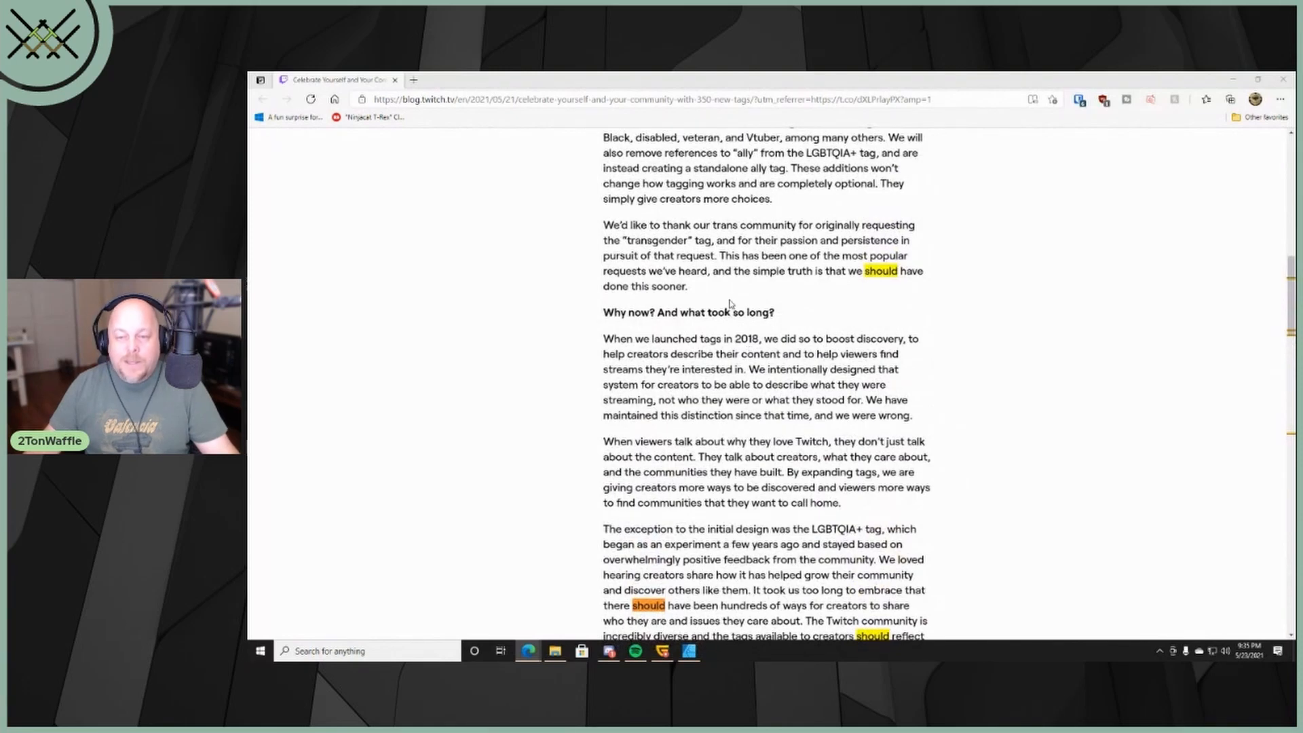
Highlight the sentences about the most popular request in the trans-community thanks paragraph.
drag(722, 255, 790, 289)
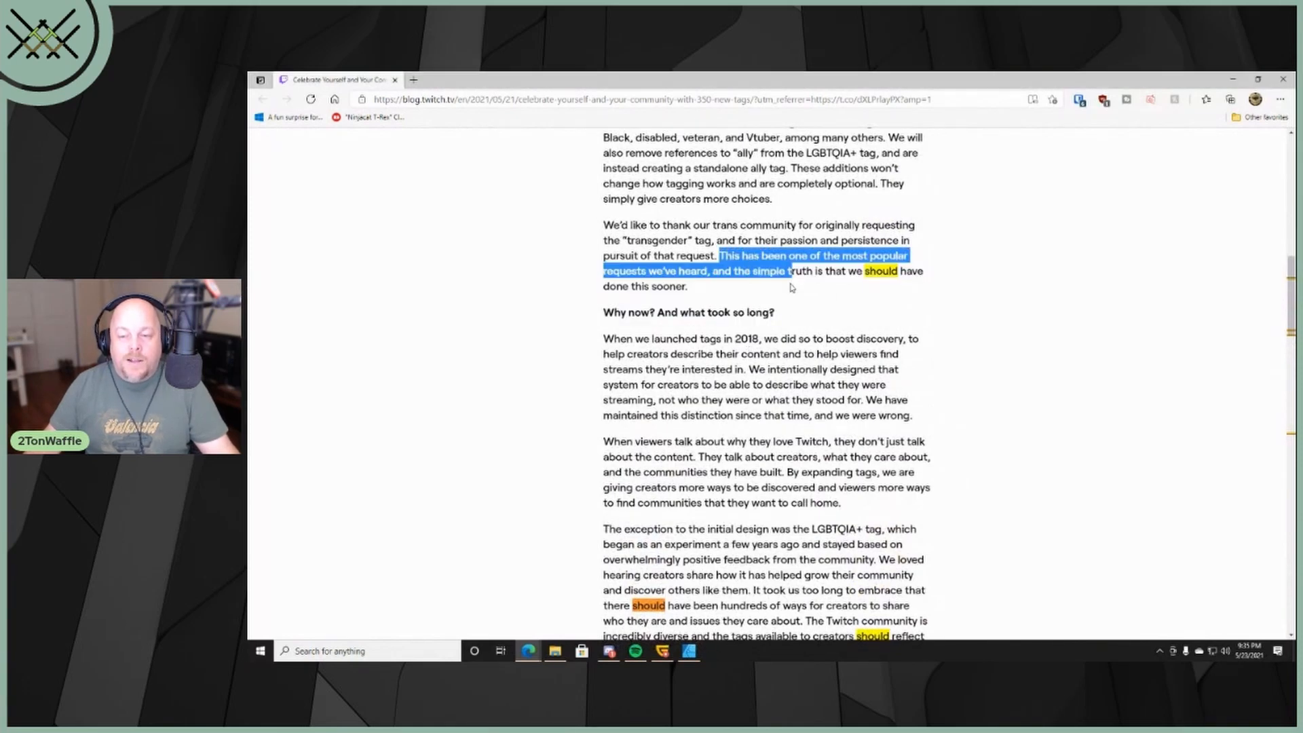